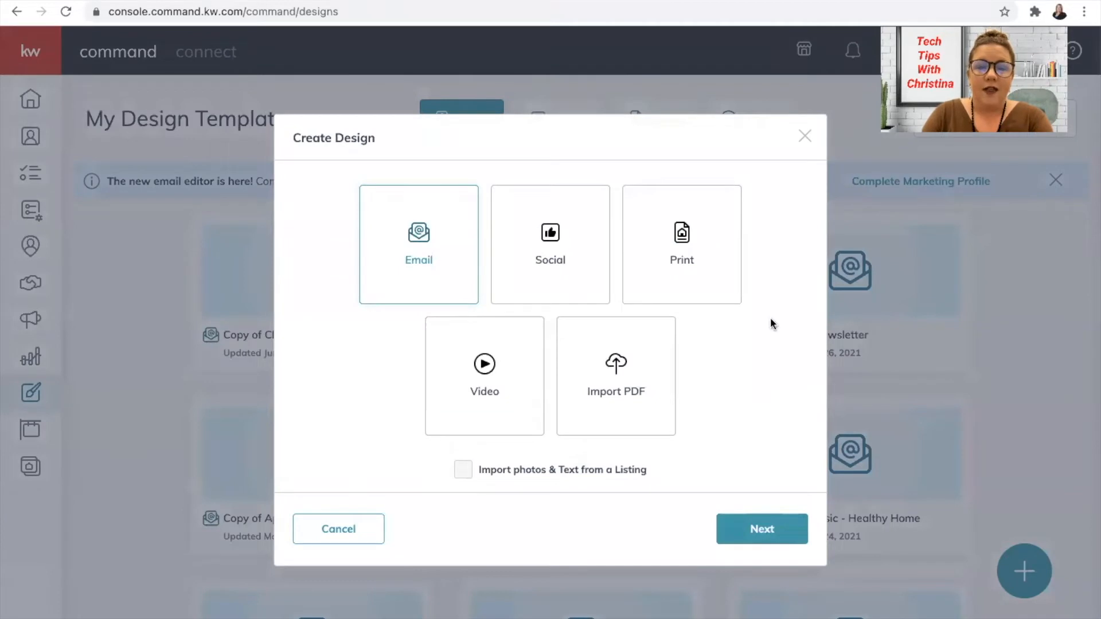
Step: Create a print design from the Q1 Magazine template in the Lead Generation category Personally-Branded Zine
click(693, 255)
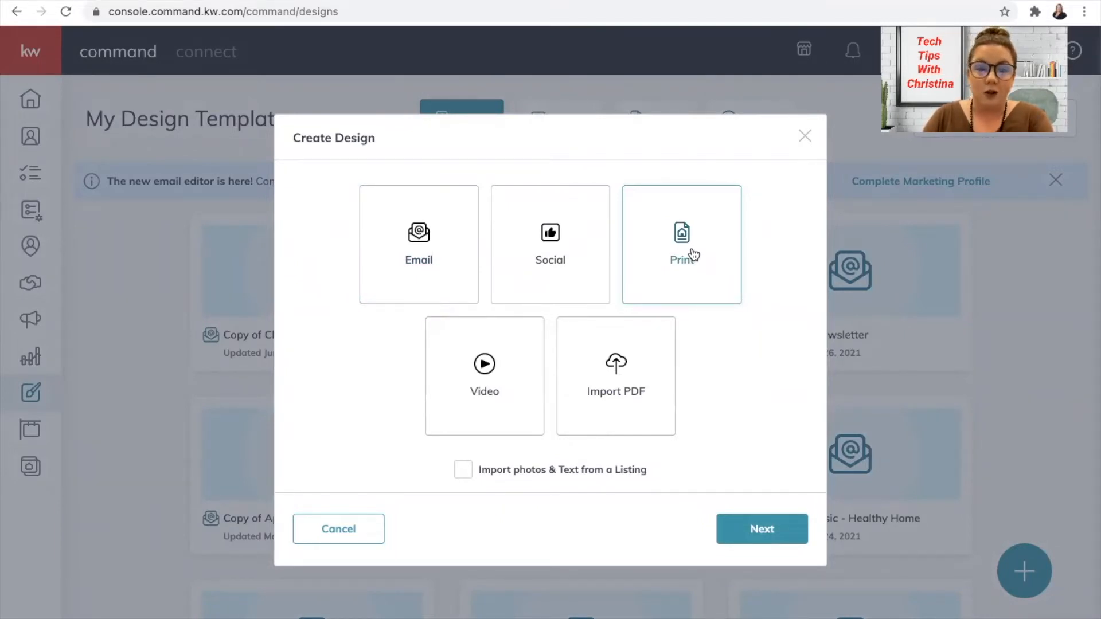
click(769, 528)
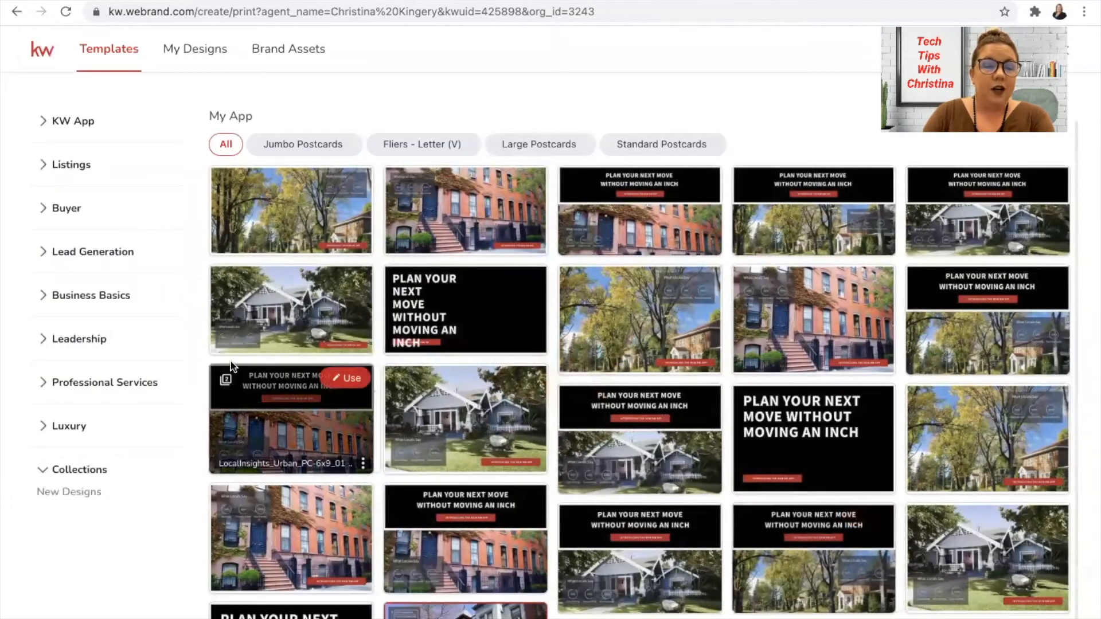
click(69, 253)
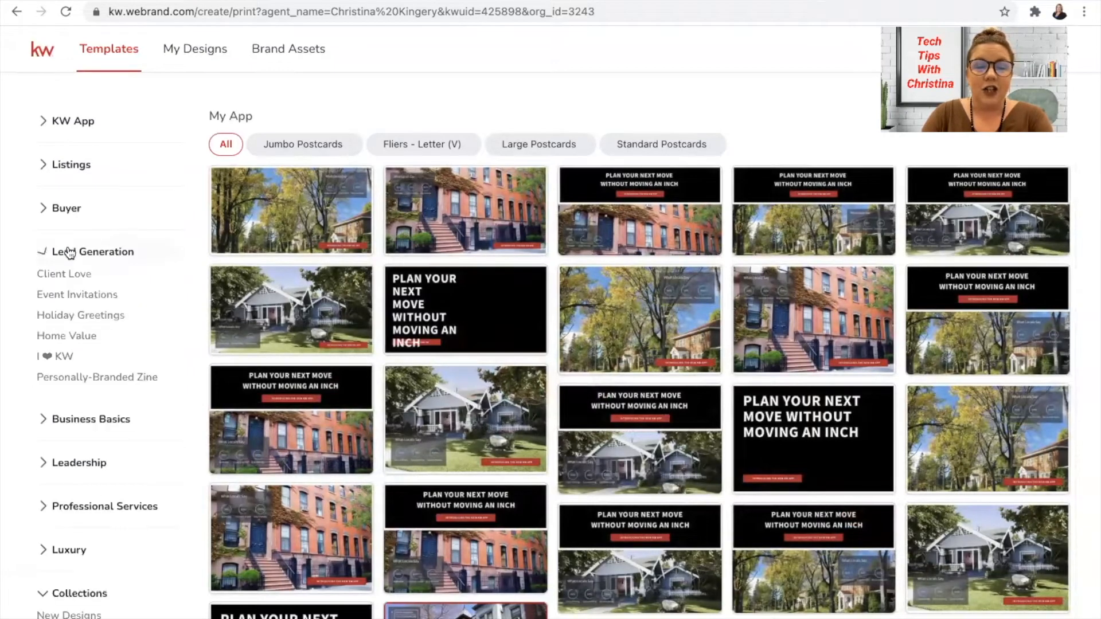
click(75, 380)
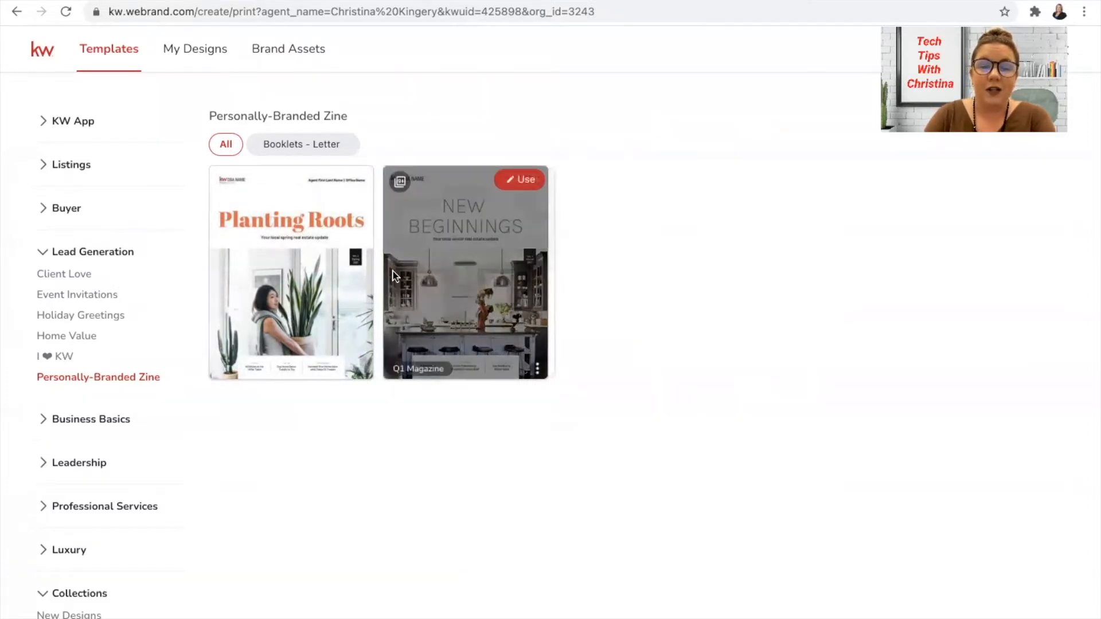
click(521, 190)
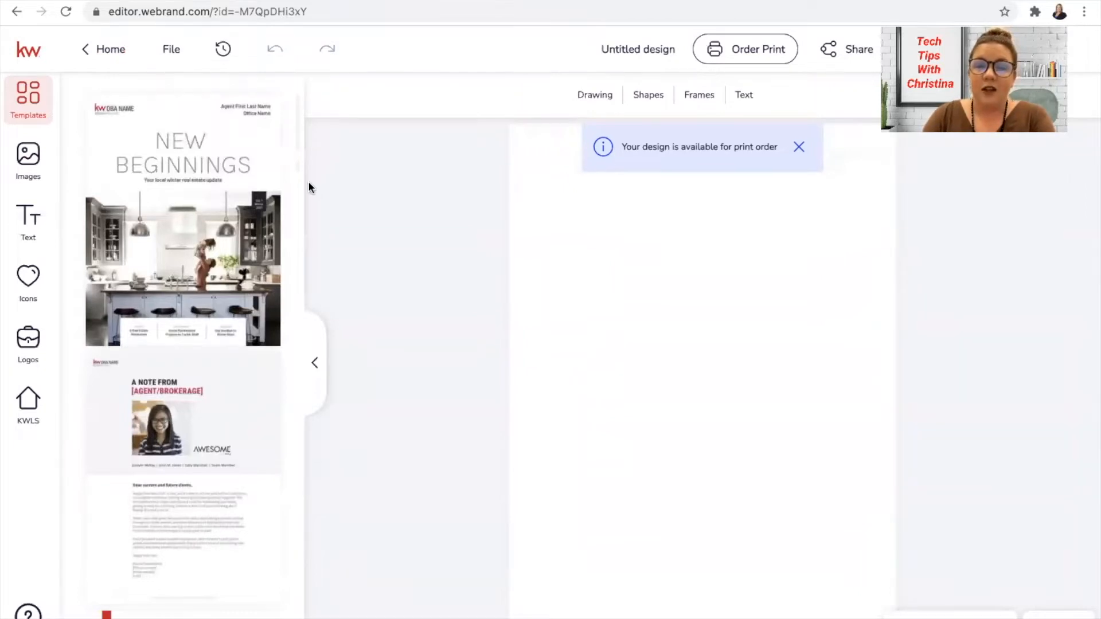
Step: Look through the magazine's template pages and add the New Beginnings cover to the design
mouse_move(251, 246)
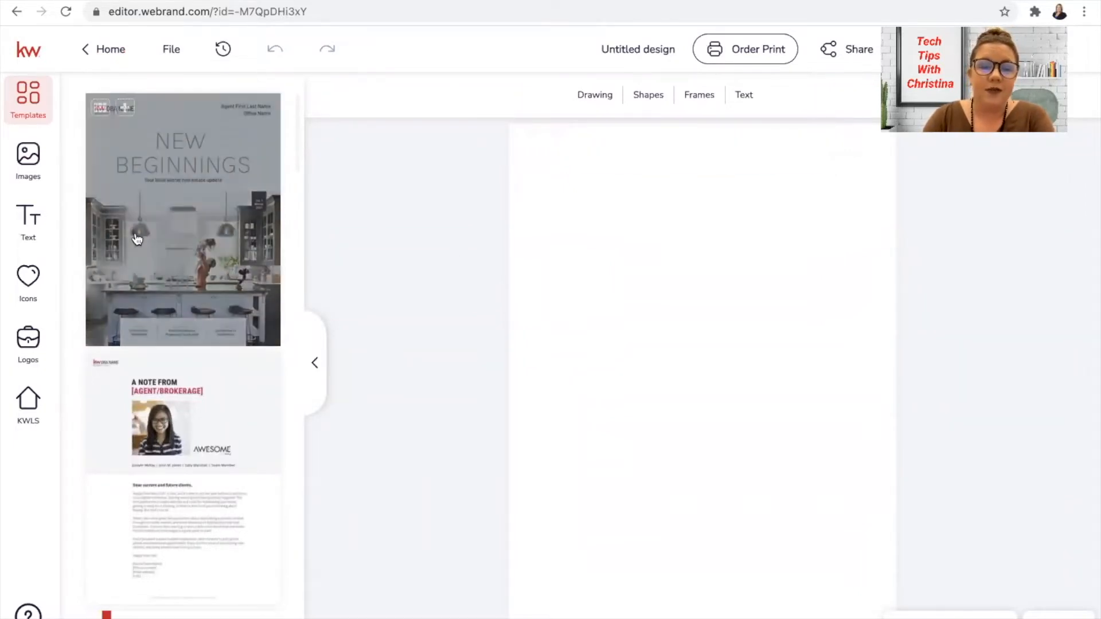
scroll(181, 345, down, 5)
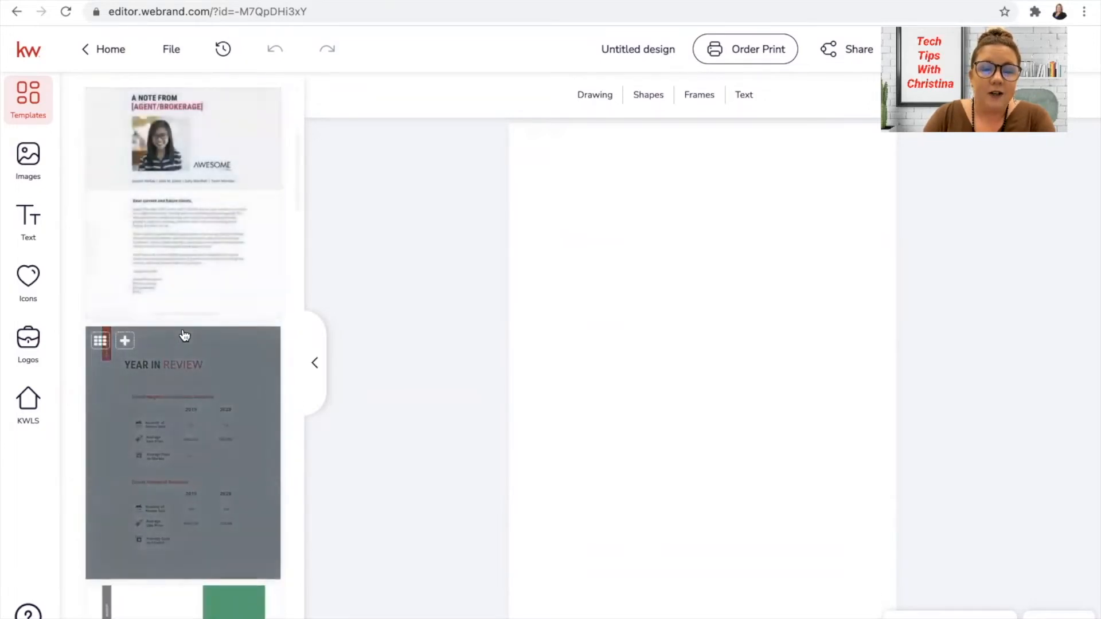
scroll(296, 283, down, 7)
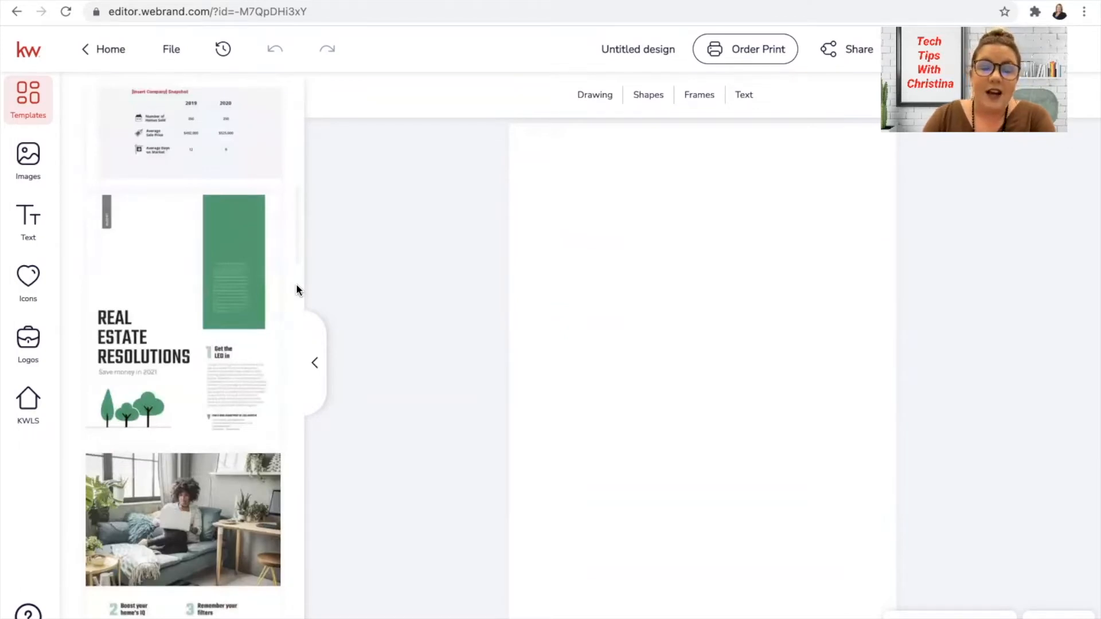
scroll(195, 221, up, 7)
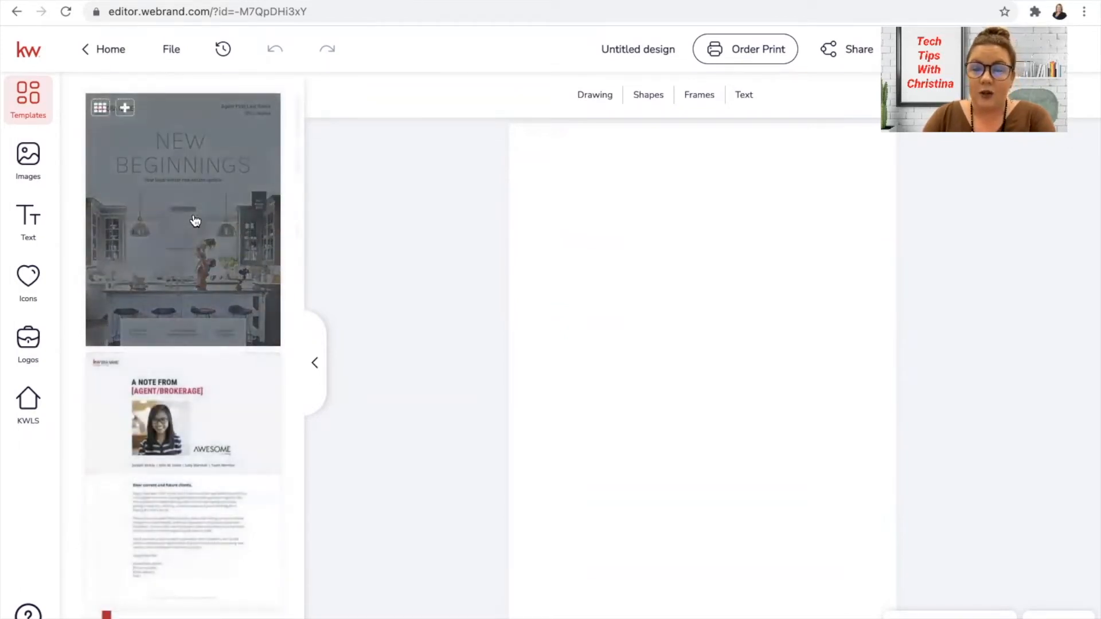
click(132, 112)
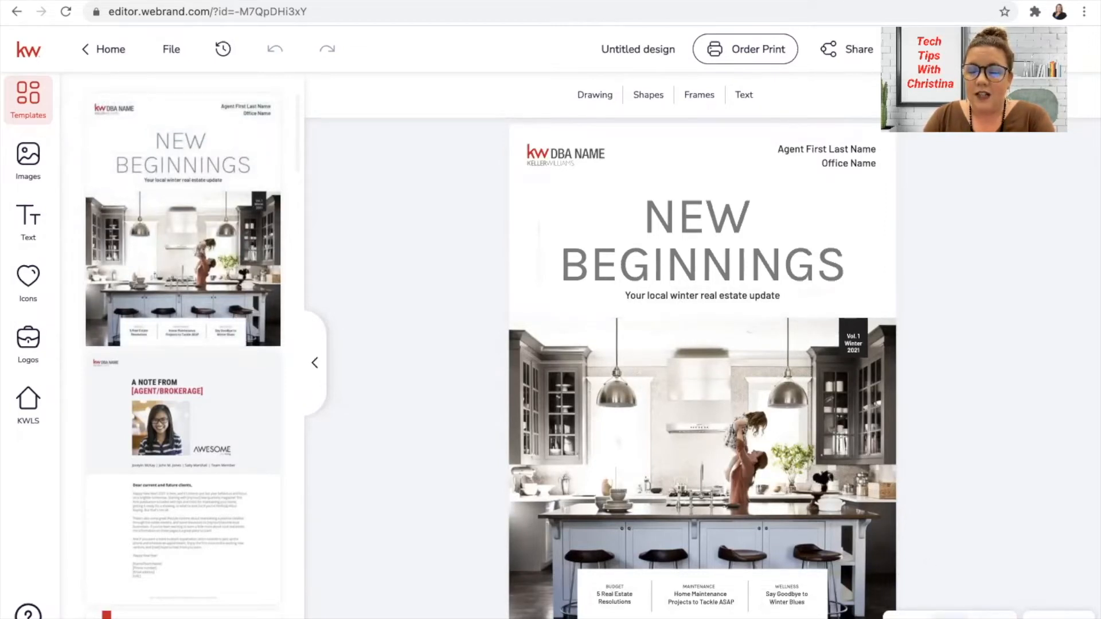
Step: Replace the cover's agent and office placeholder text with the agent's full name and "Keller Williams Onward Group" on two lines
click(995, 617)
click(994, 617)
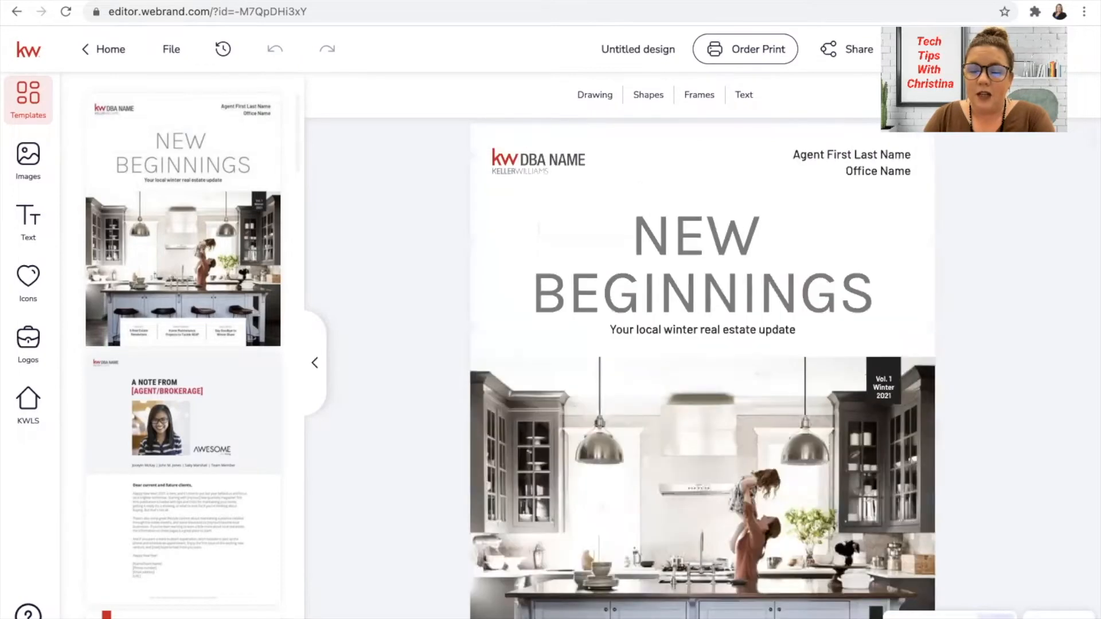
scroll(891, 489, down, 2)
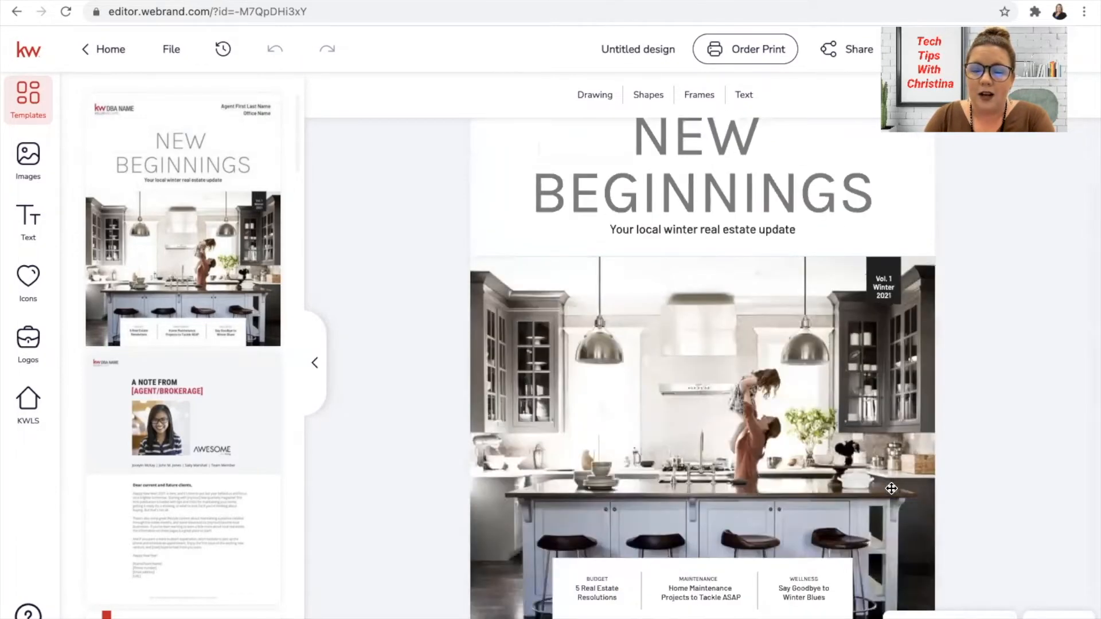
click(995, 617)
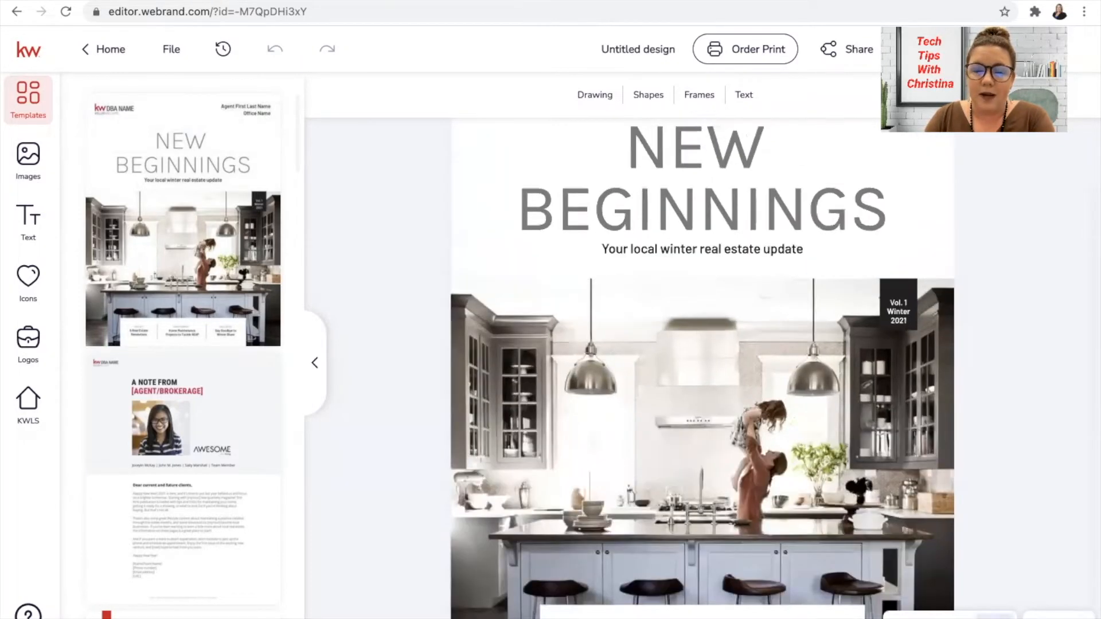
scroll(851, 443, down, 1)
scroll(852, 442, up, 1)
scroll(851, 442, up, 2)
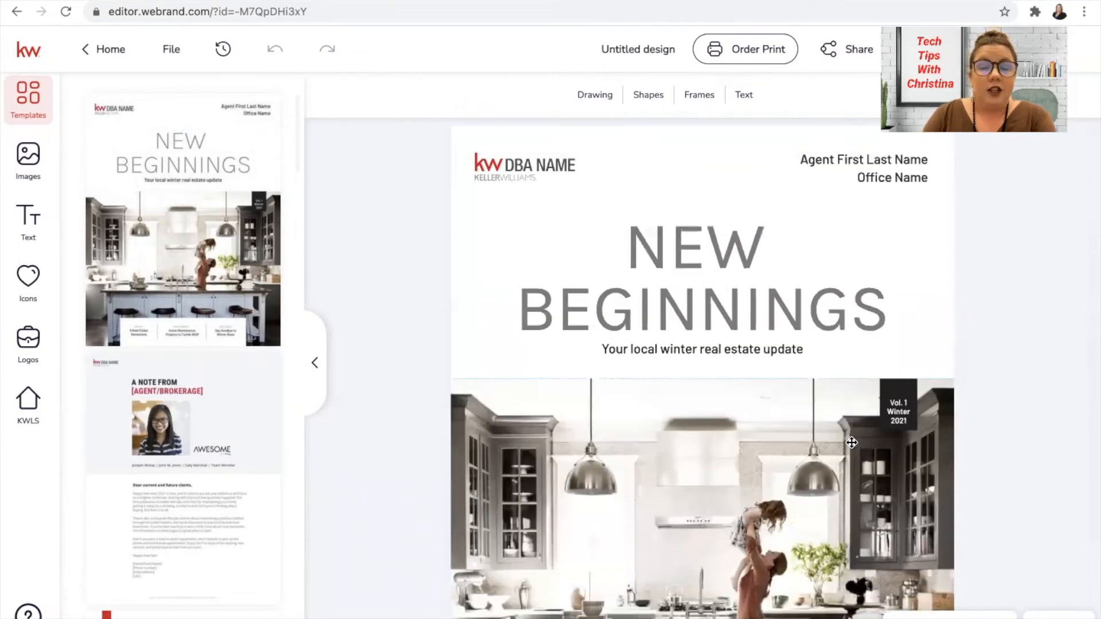
click(865, 162)
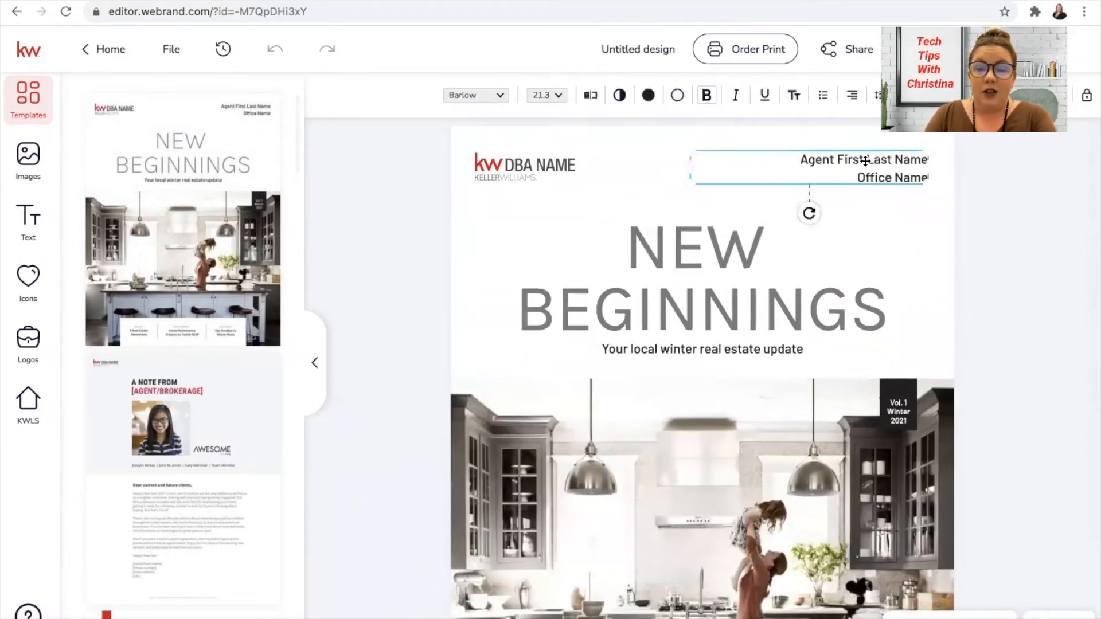
double_click(867, 161)
click(866, 161)
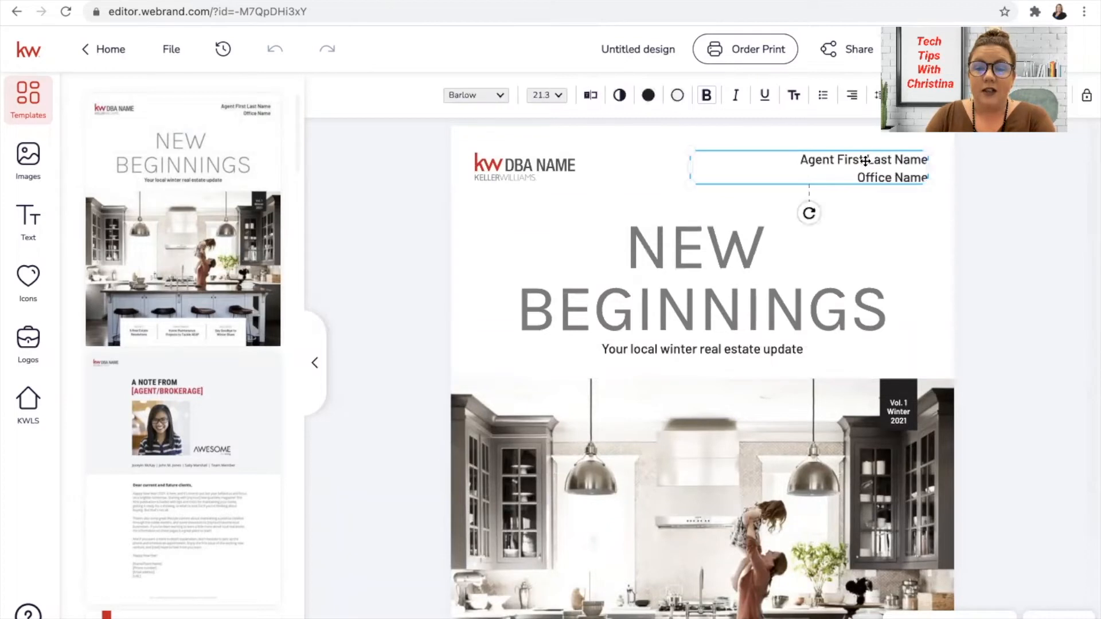
double_click(866, 161)
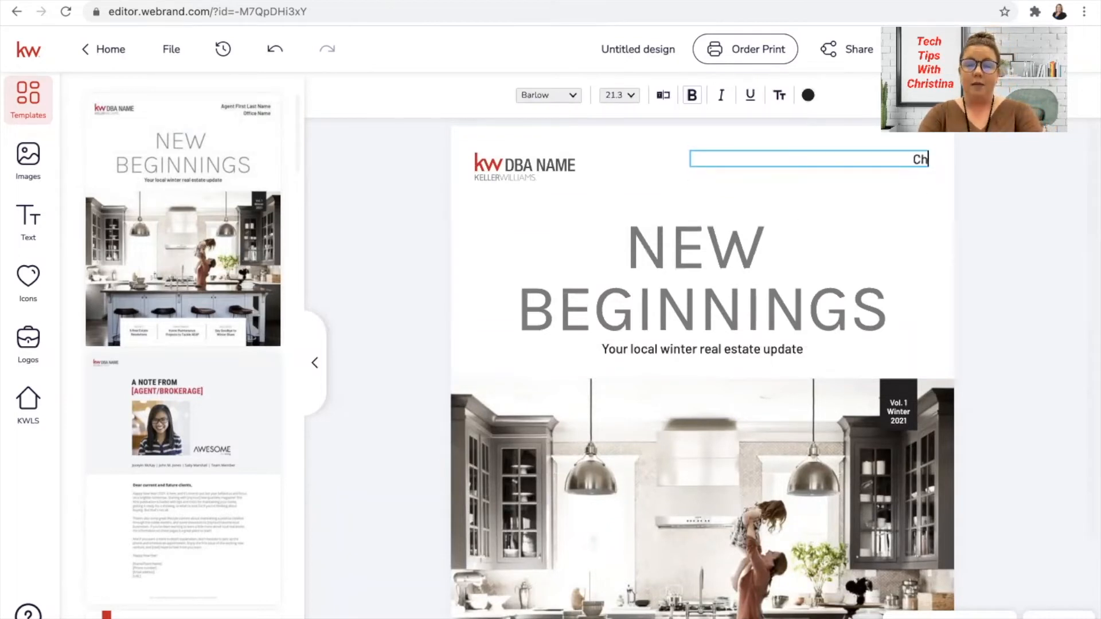
key(Return)
text(Keller Wil)
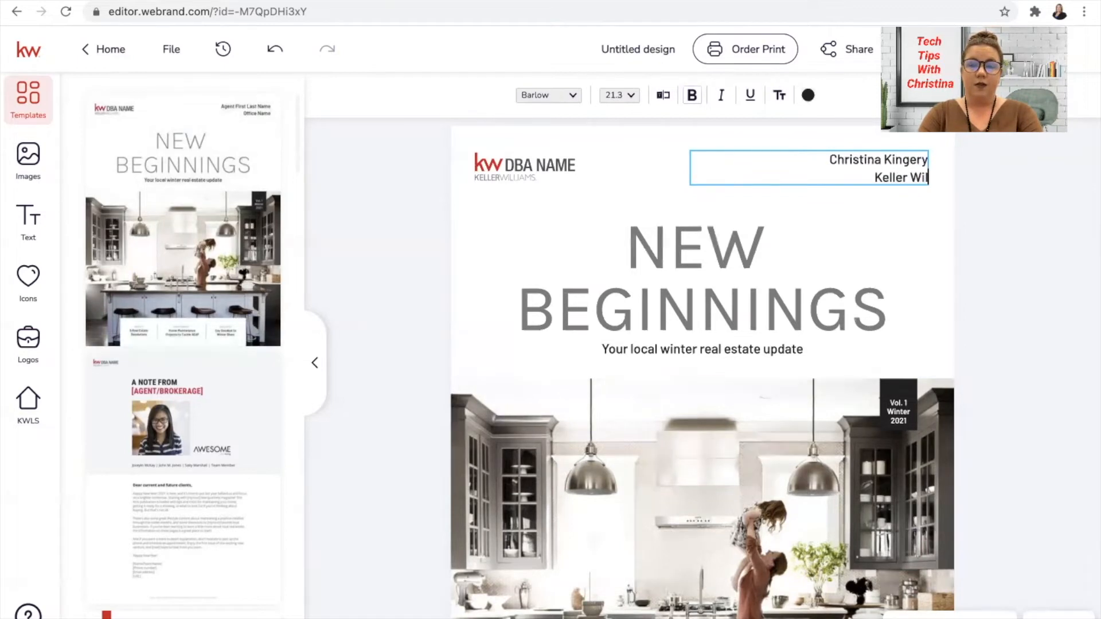
text(liams Onward Group)
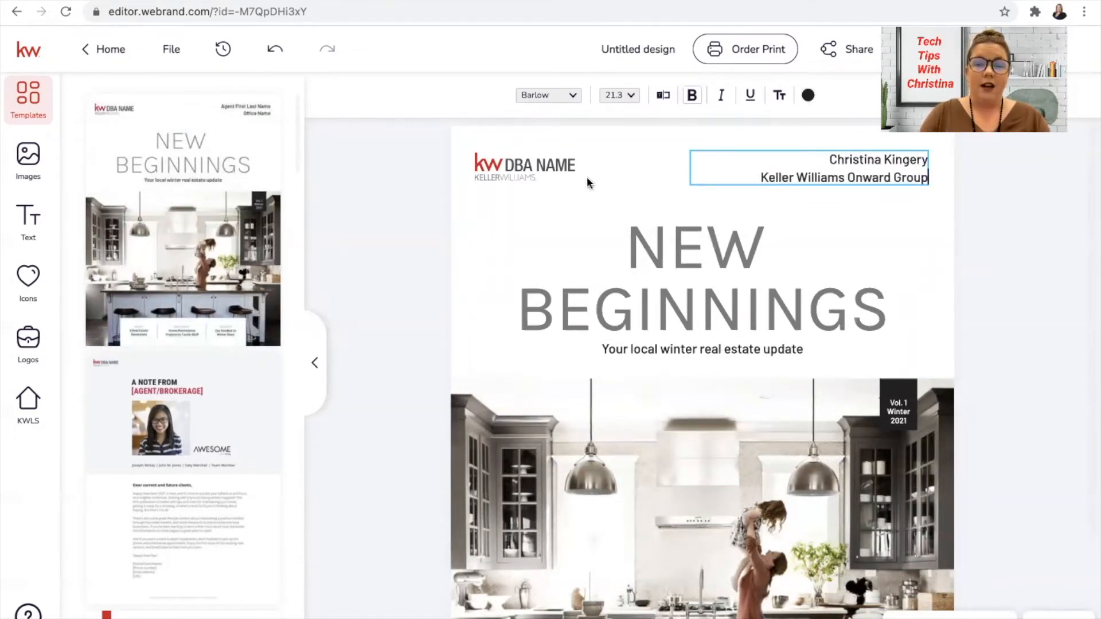
key(Escape)
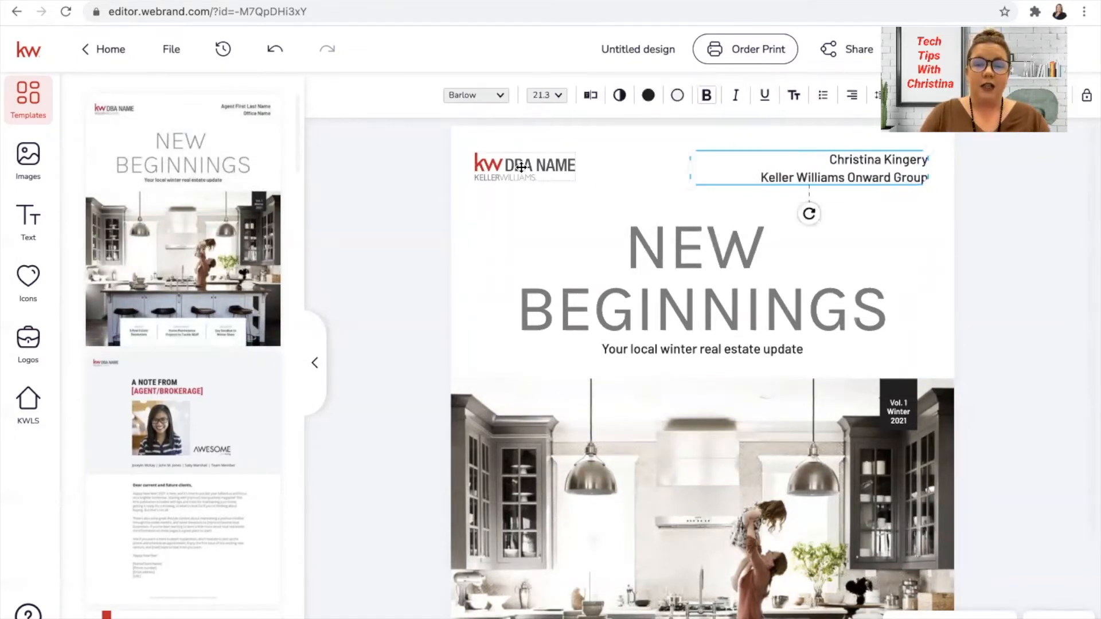
Step: Replace the cover's placeholder DBA logo with the KW Johnson County logo from the own assets, shrunk to fit the page's upper-left corner
key(Delete)
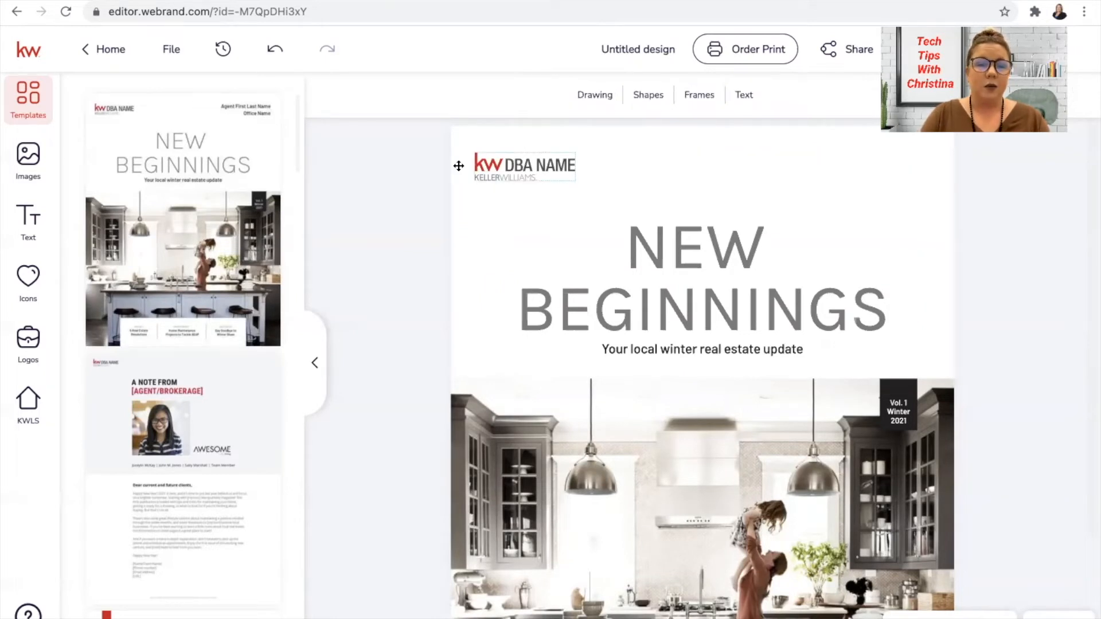
click(278, 52)
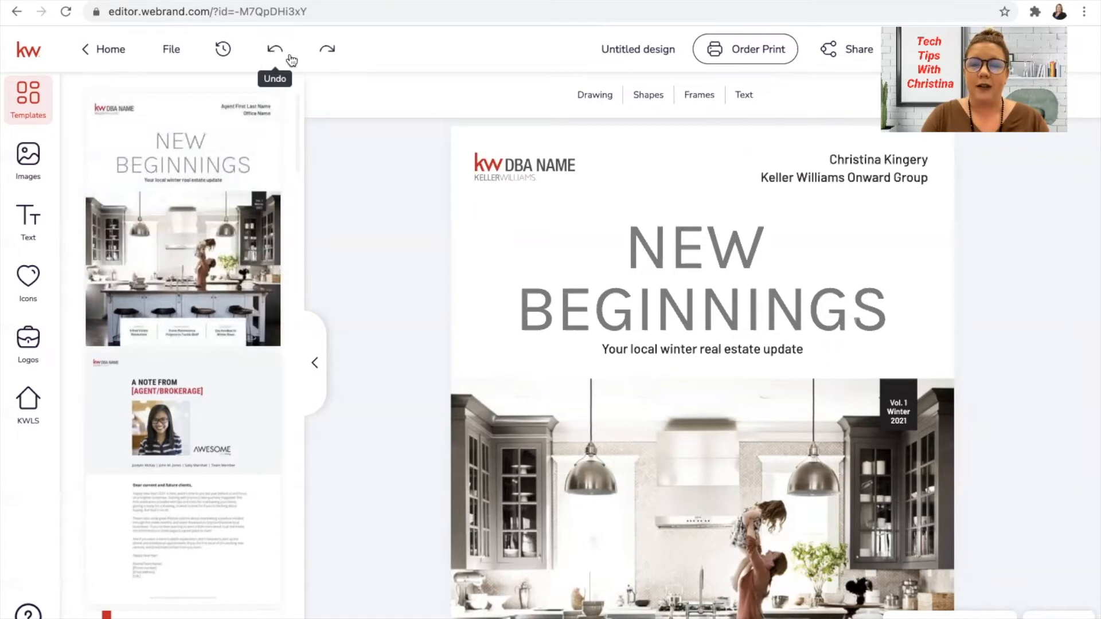
click(517, 160)
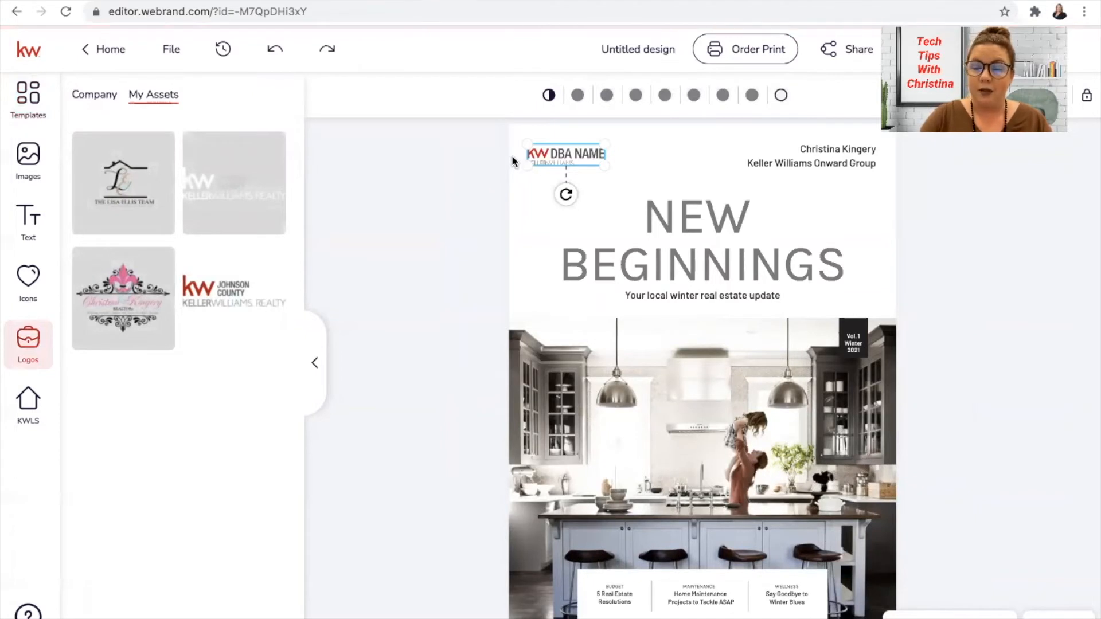
key(Delete)
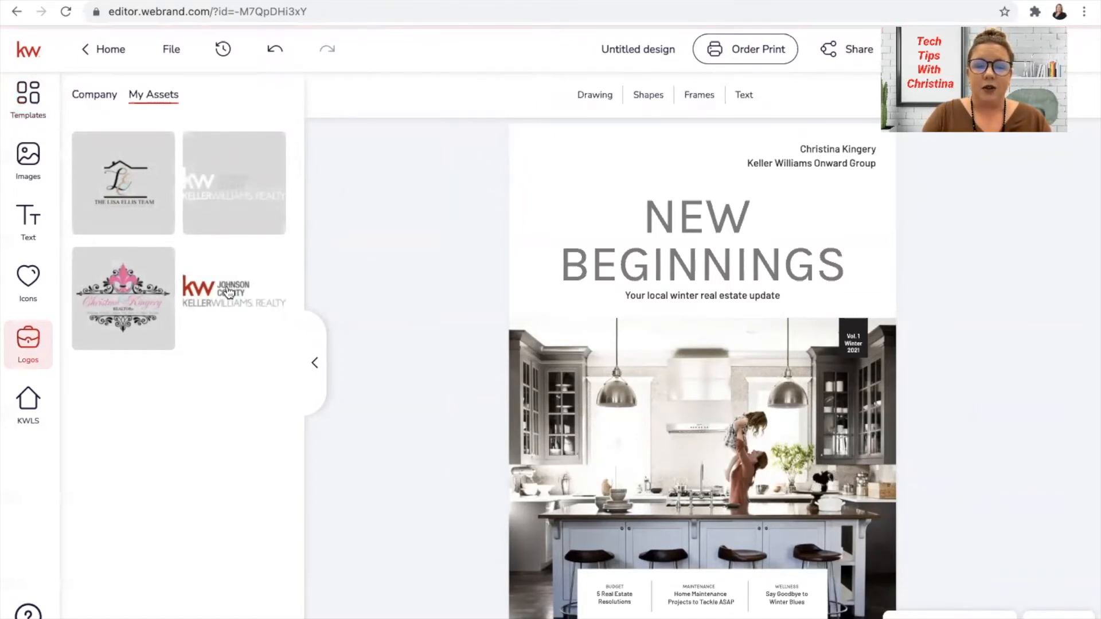
click(228, 292)
drag(717, 331, 629, 193)
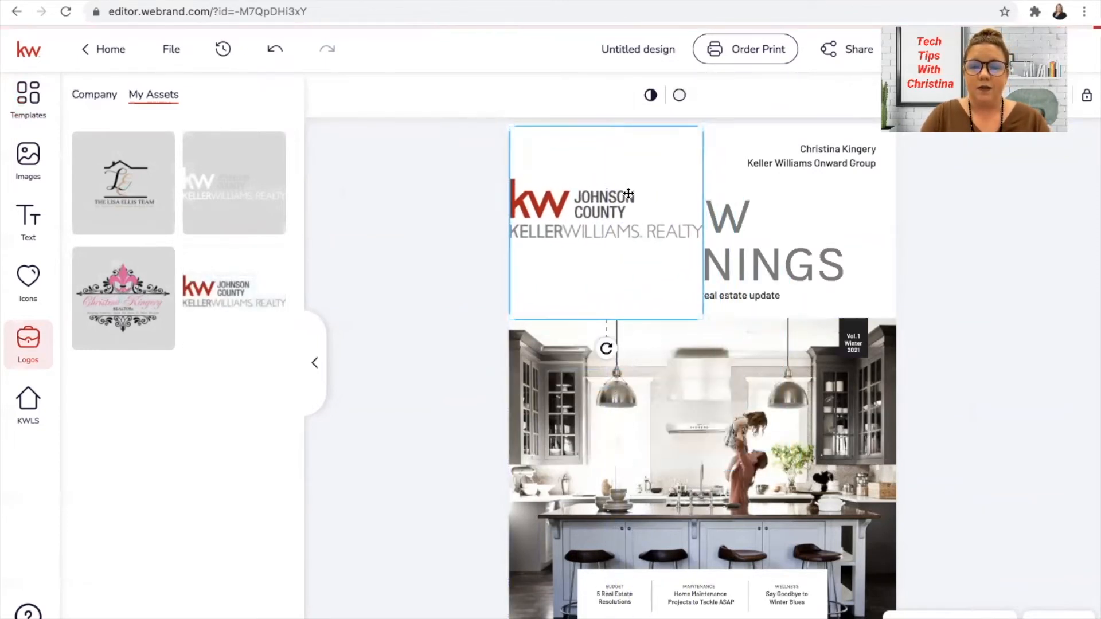
drag(705, 323, 602, 156)
click(627, 147)
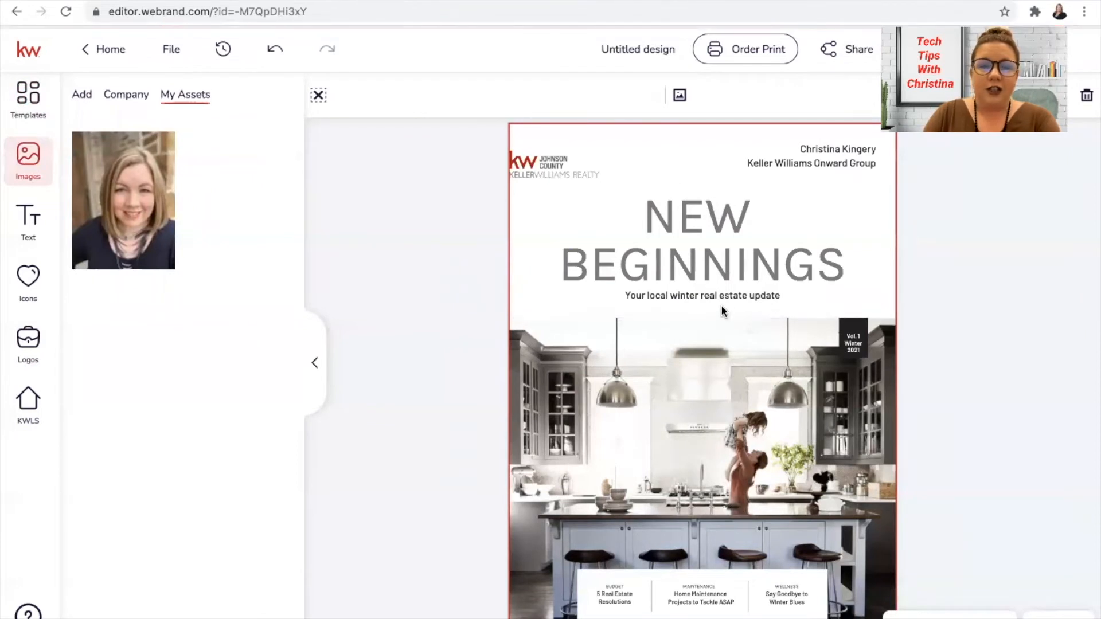
Step: Add the template page with the "Boost your home's IQ" and "Remember your filters" sections to the design
click(27, 99)
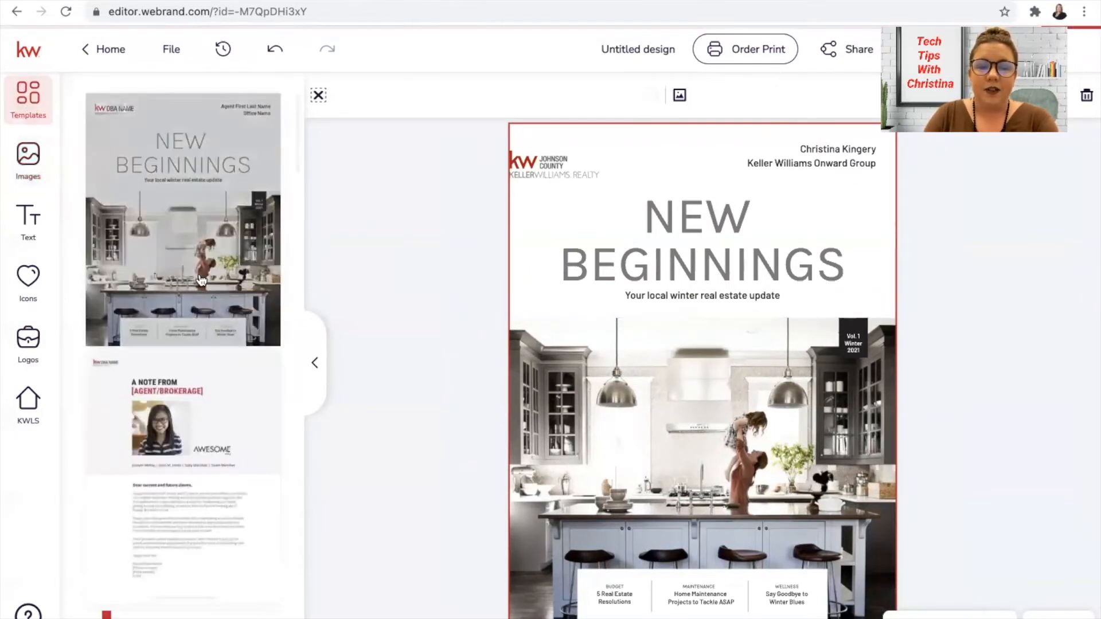
scroll(196, 383, down, 10)
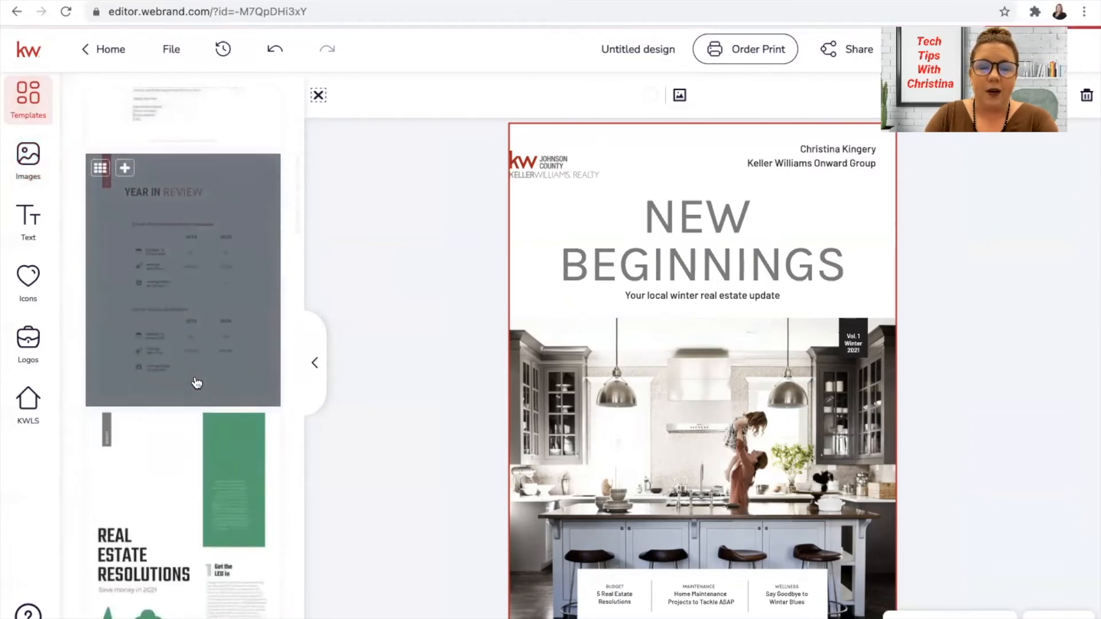
scroll(197, 383, down, 4)
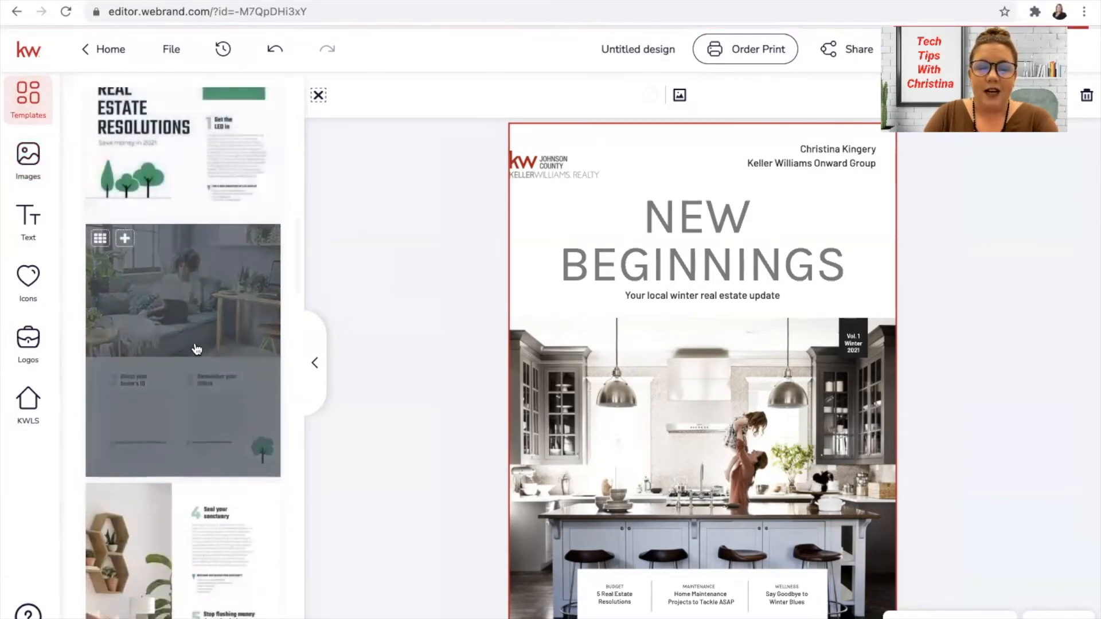
click(129, 241)
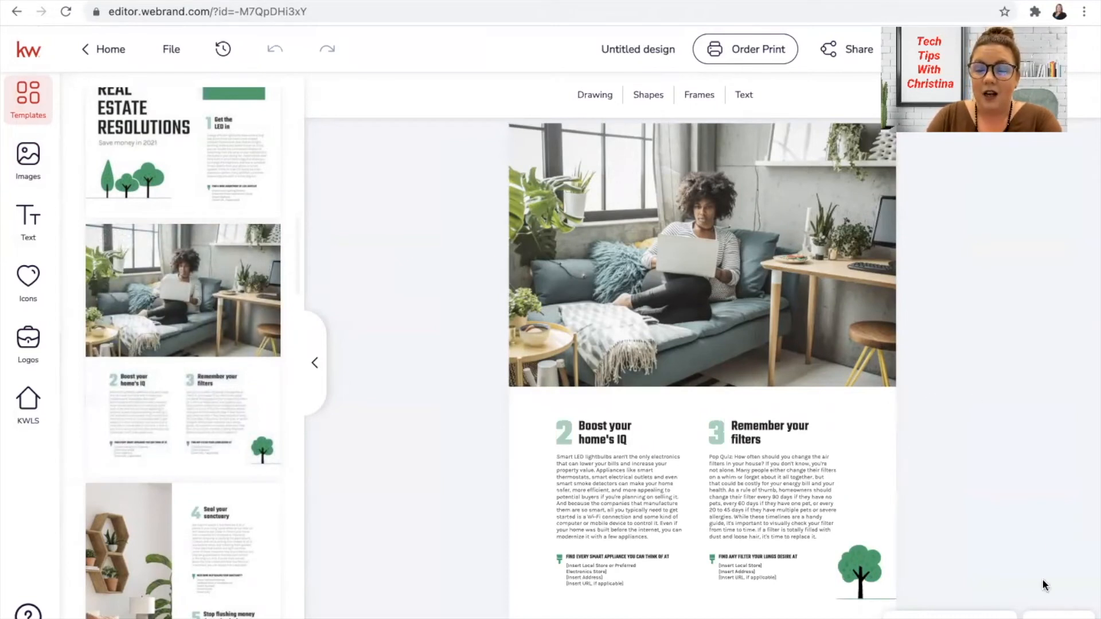
Step: Open the page overview and look through the design's pages, viewing page 5 and the Home Maintenance page 6
click(1058, 617)
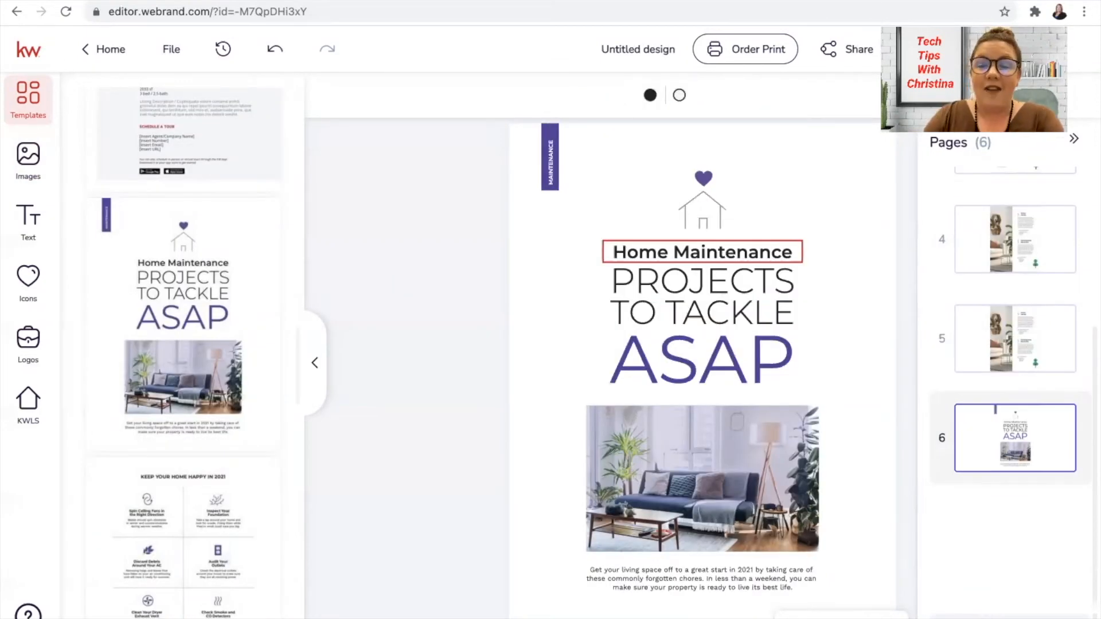
scroll(1018, 267, up, 1)
scroll(1020, 269, down, 2)
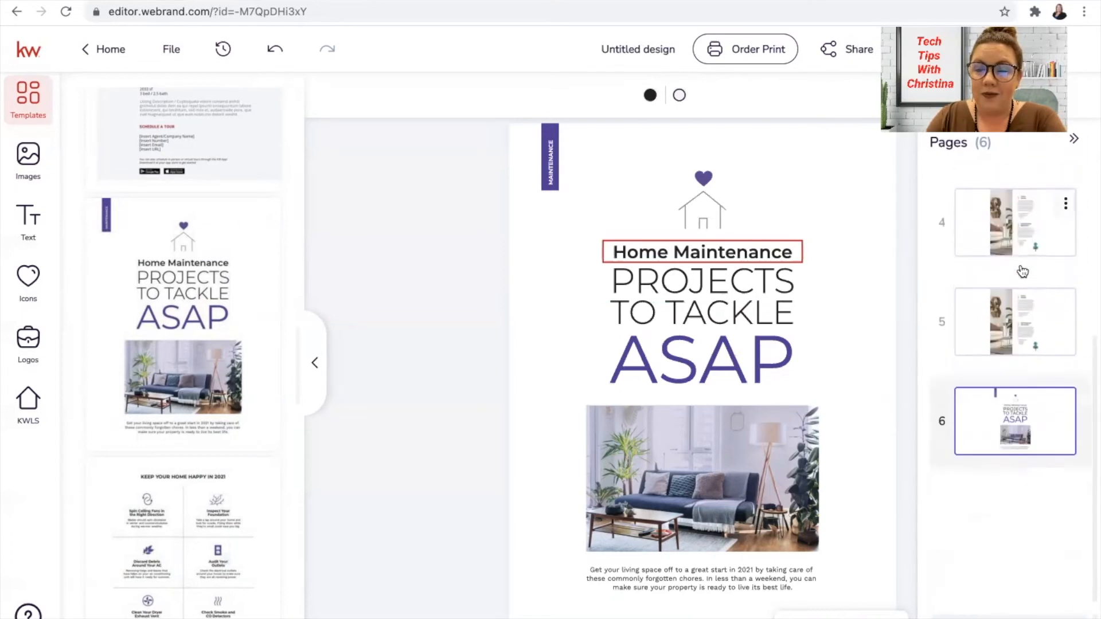
scroll(1021, 271, down, 2)
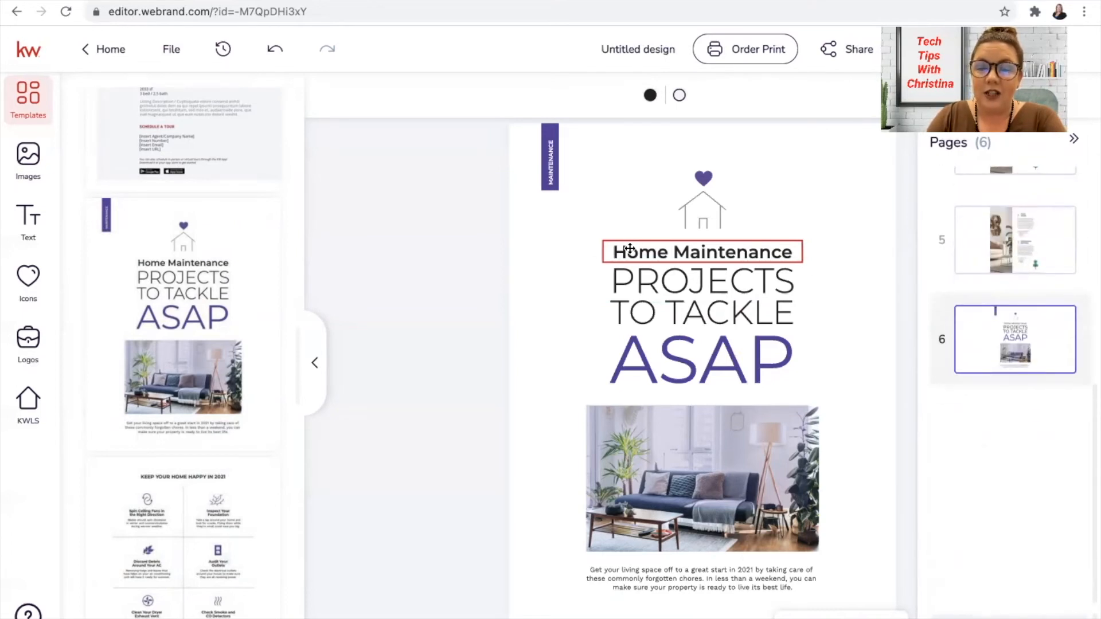
click(1029, 251)
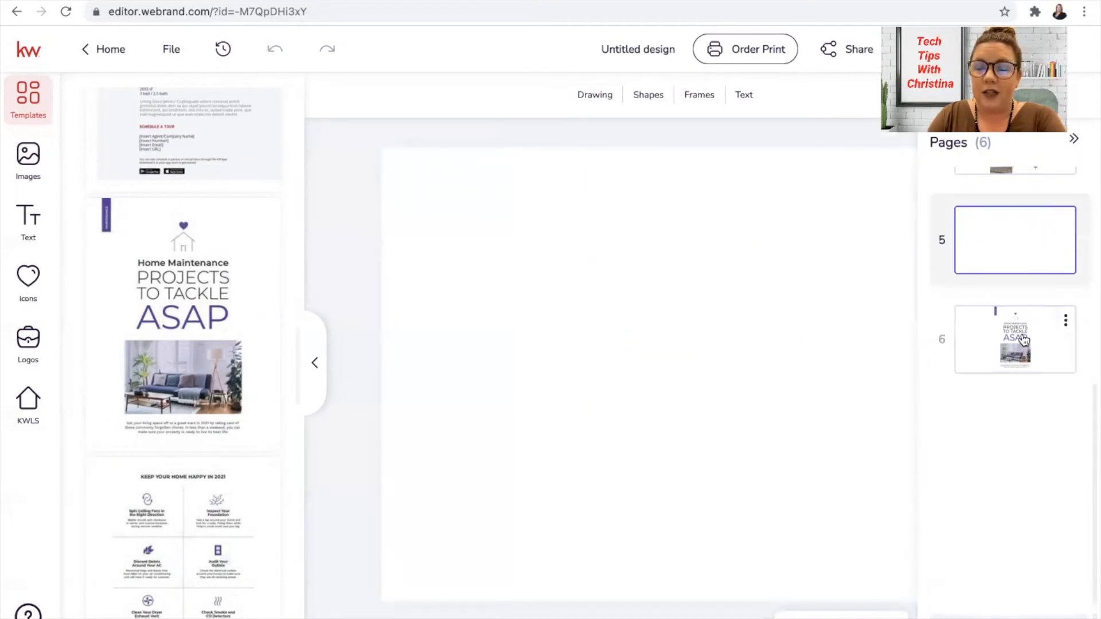
click(1022, 357)
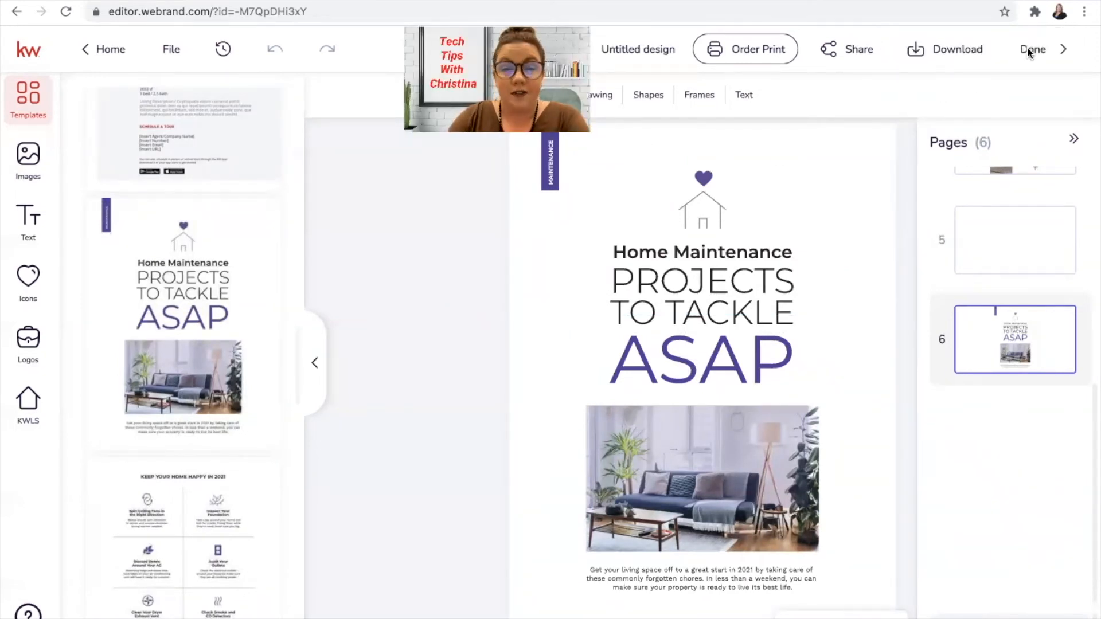
Step: Review the design's download options, examining the page selection and the available file types, and close them without downloading
click(940, 46)
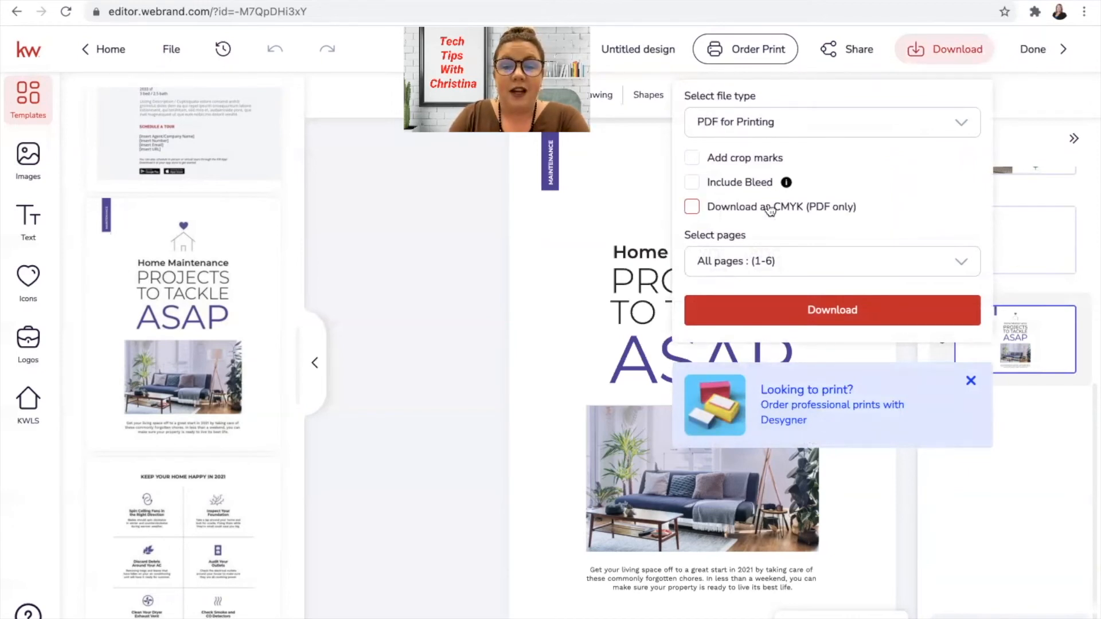
click(724, 265)
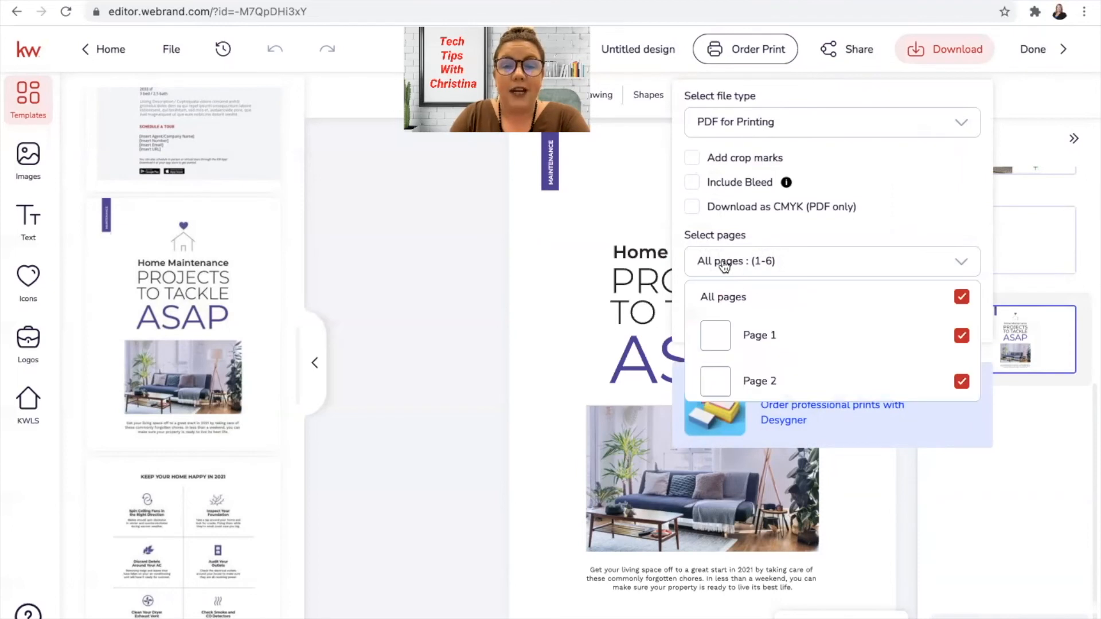
scroll(801, 326, down, 2)
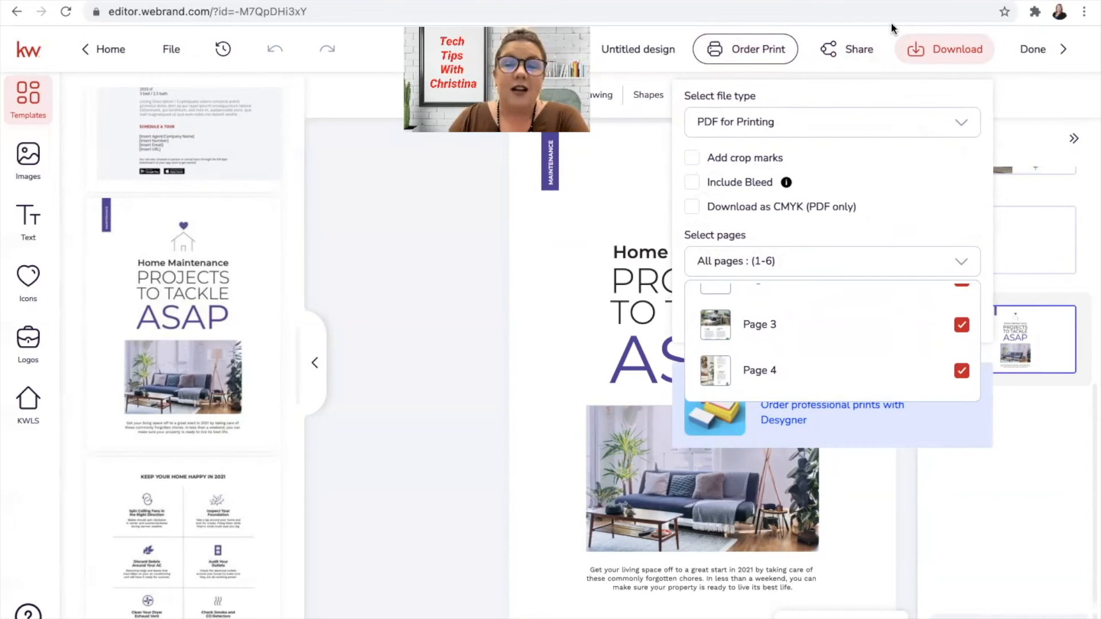
click(759, 134)
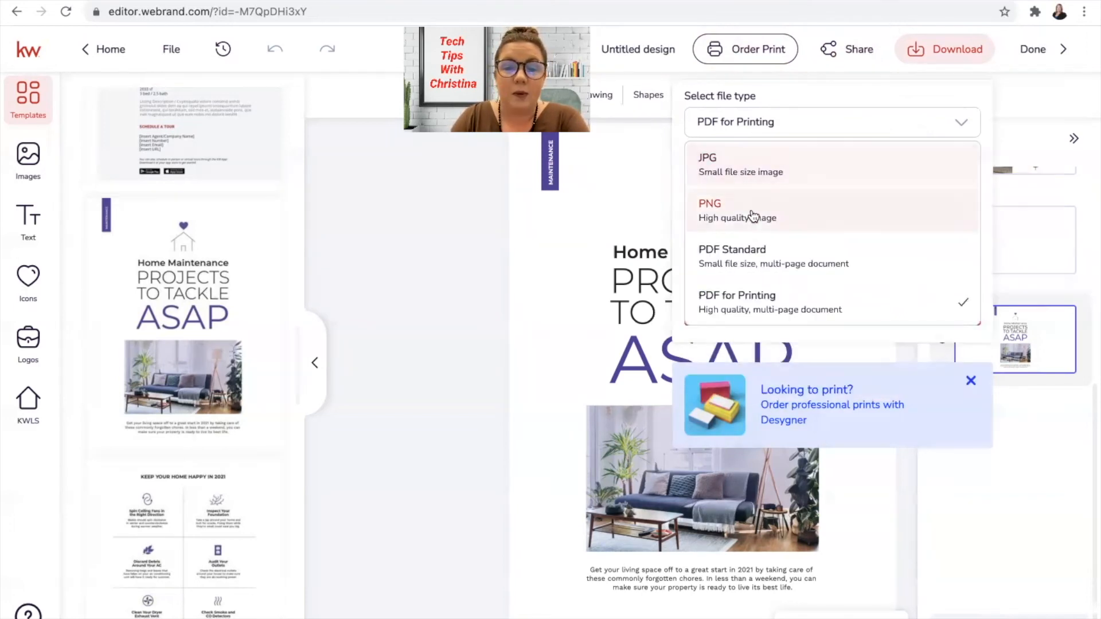
click(789, 124)
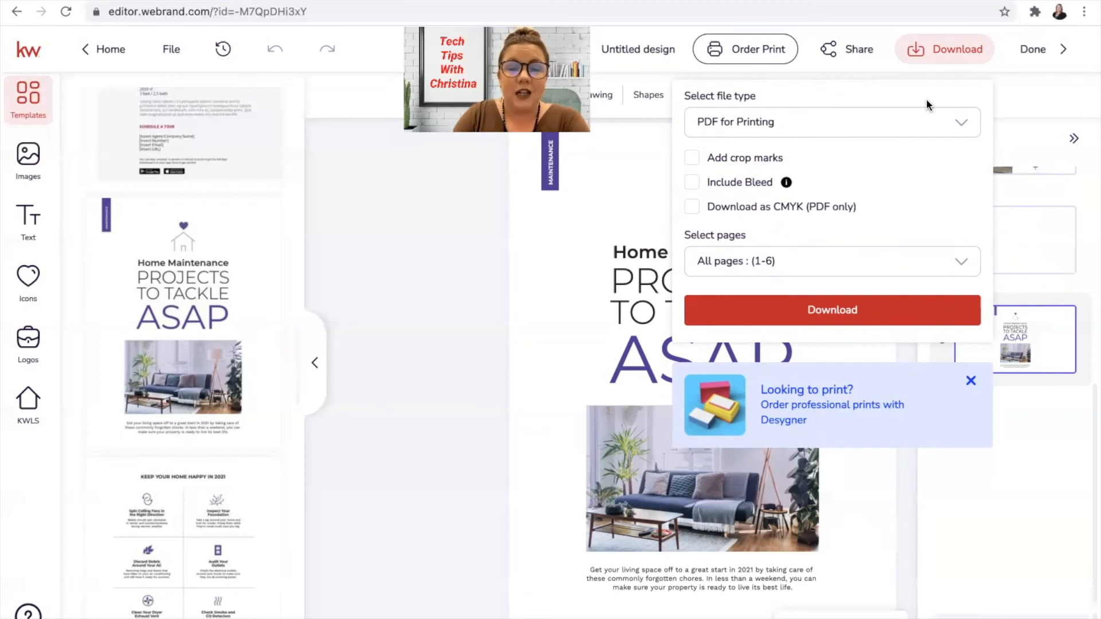
click(573, 254)
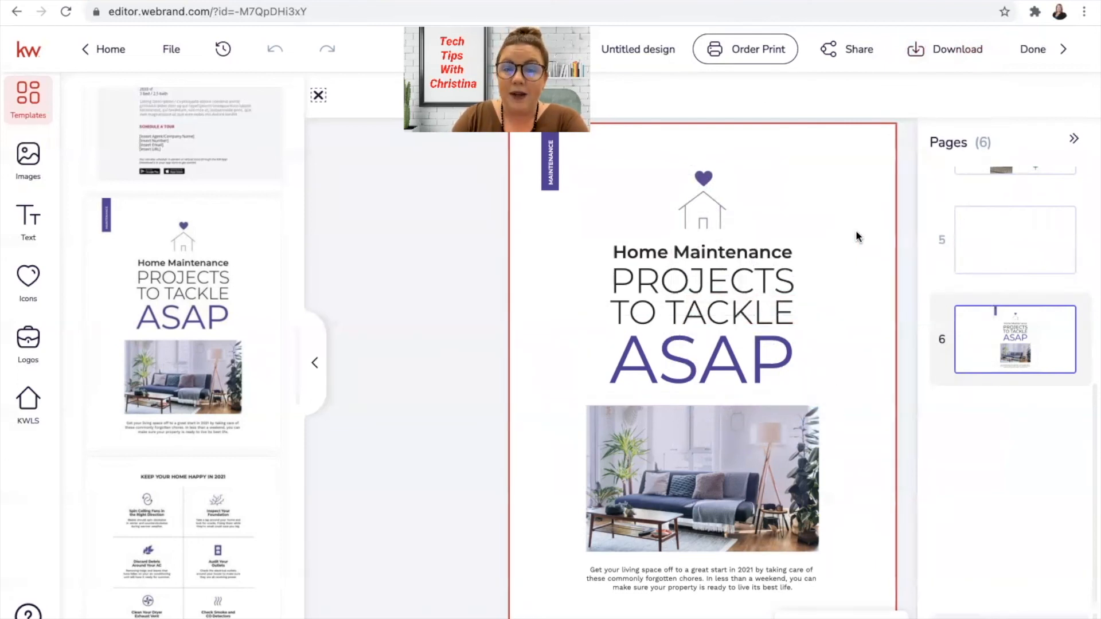
Step: View the sharing options, switch the download file type to JPG, and review its page selection without downloading
click(827, 55)
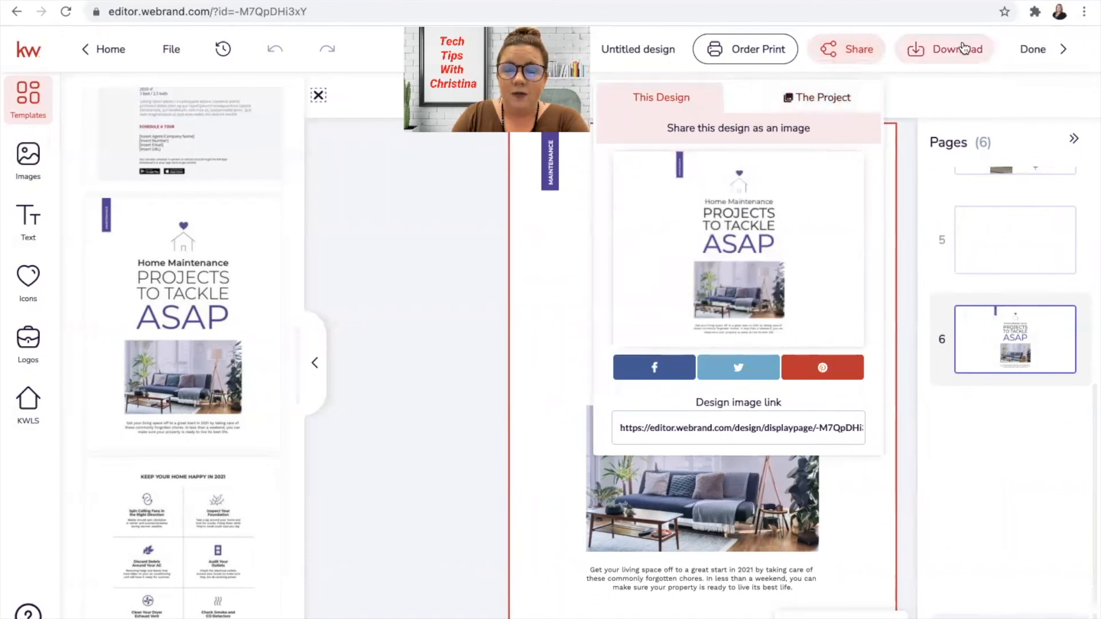
click(965, 48)
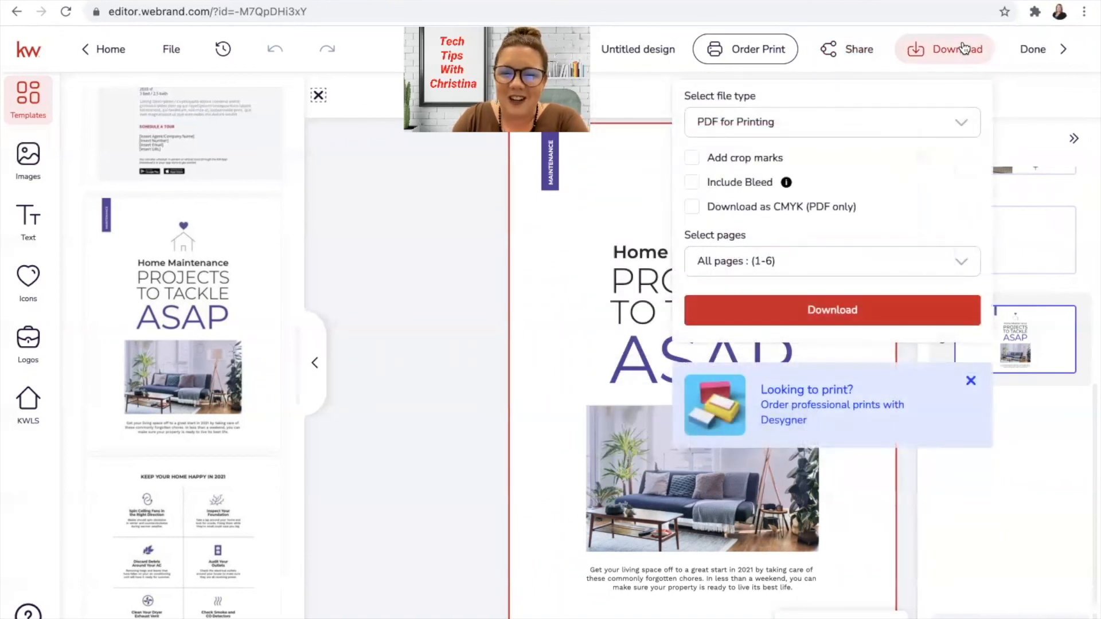
click(811, 123)
click(768, 165)
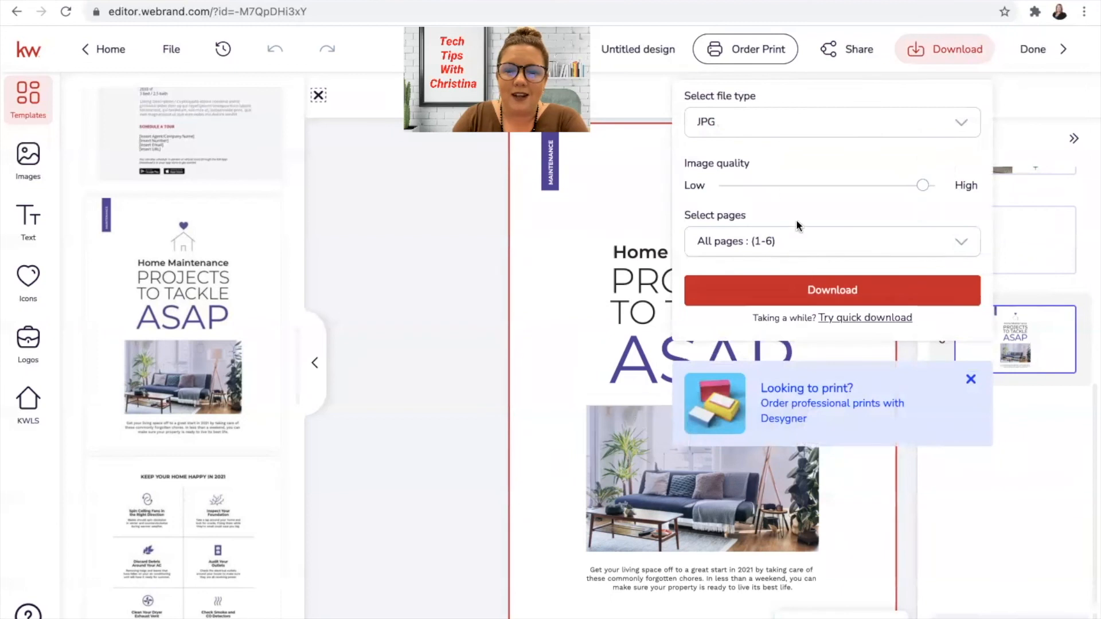
click(803, 244)
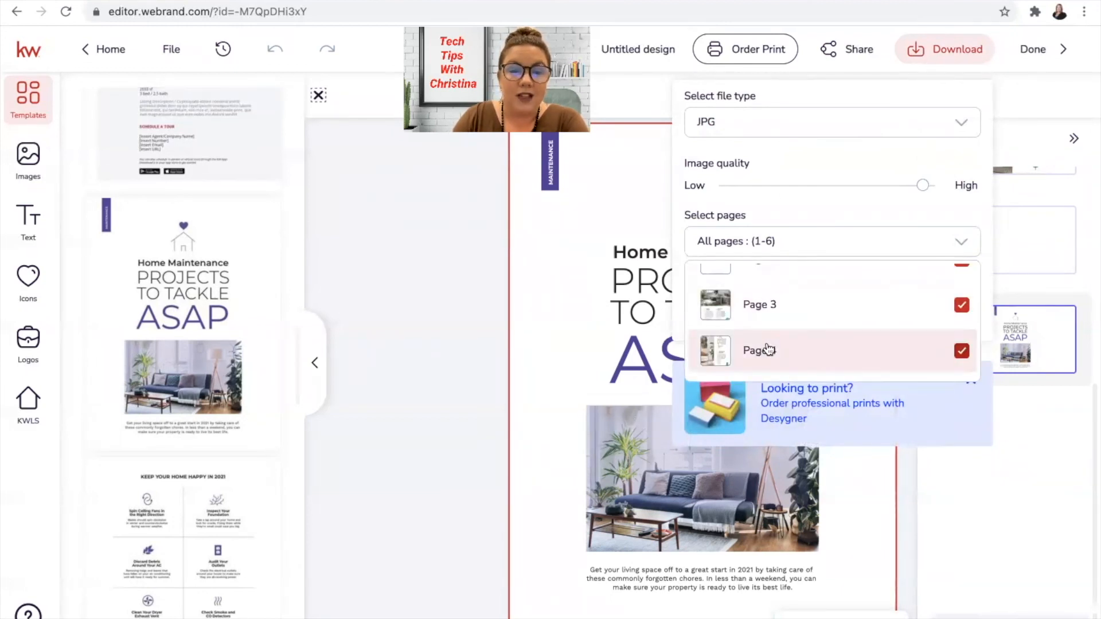
click(556, 235)
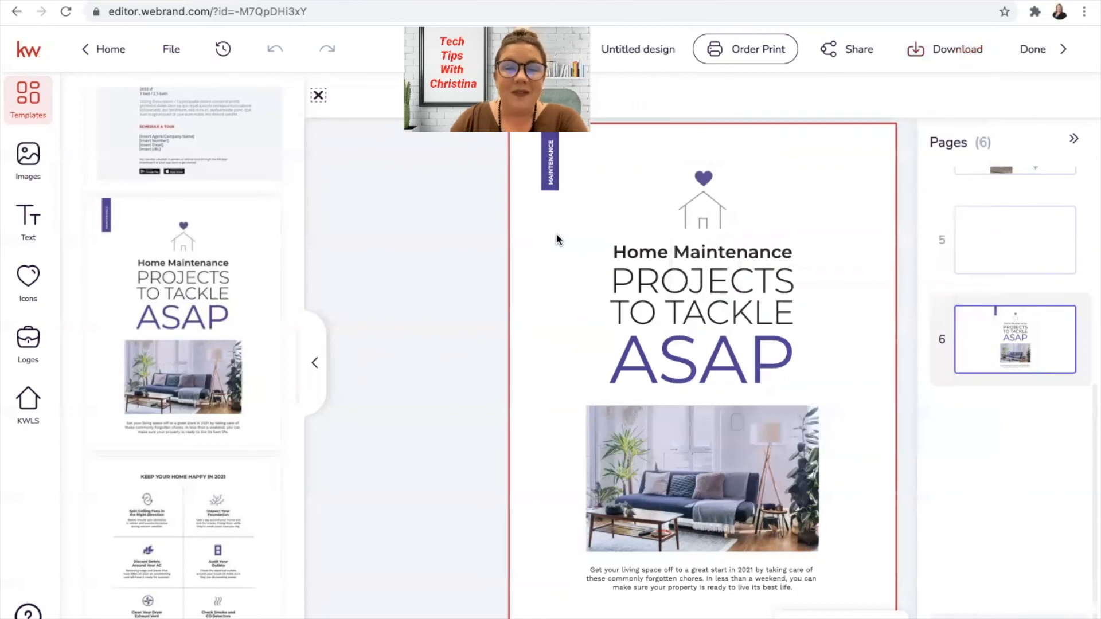